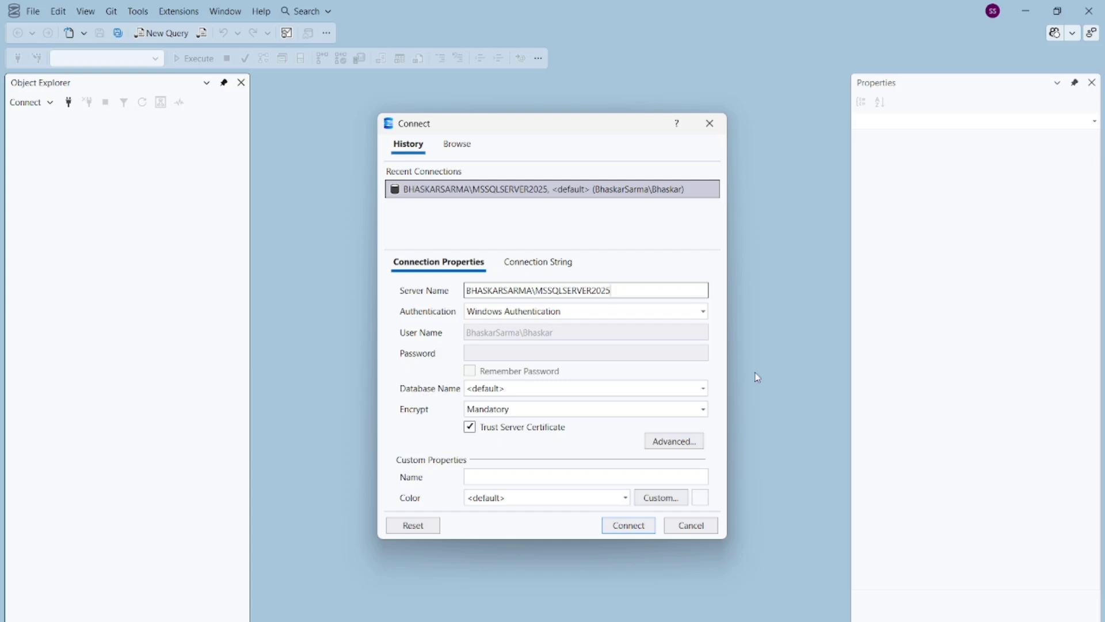
Step: Try connecting to the local MSSQLSERVER2025 instance with Windows Authentication, which fails with error 26
{"action": "left_click", "coordinate": [636, 529]}
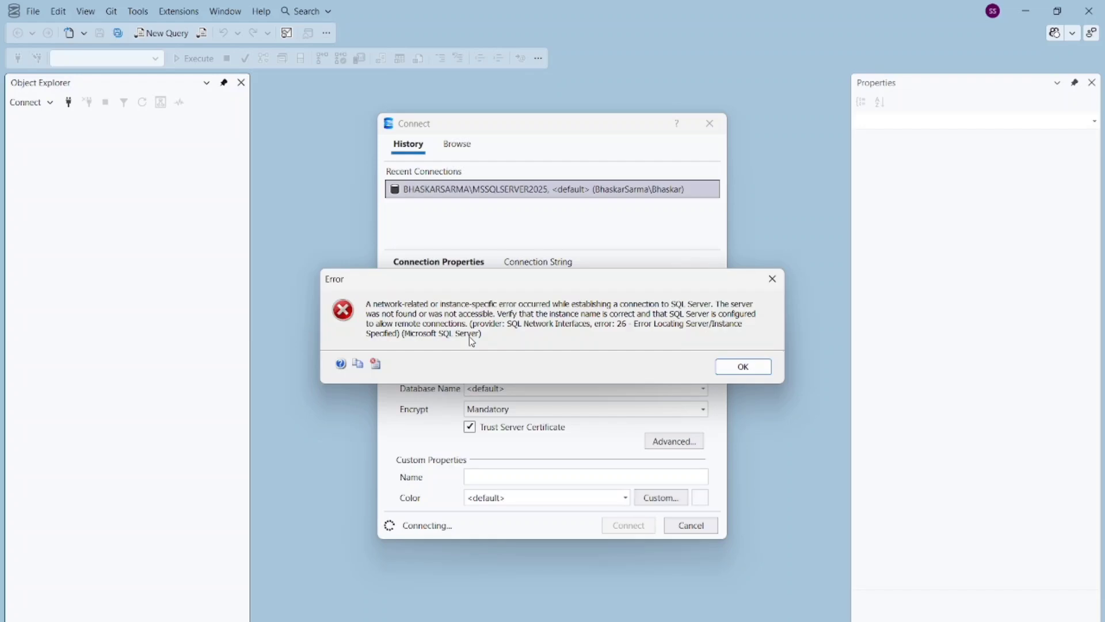
Step: Dismiss the error 26 message, select the computer name in Server Name, and bring up the Start menu
{"action": "left_click", "coordinate": [748, 370]}
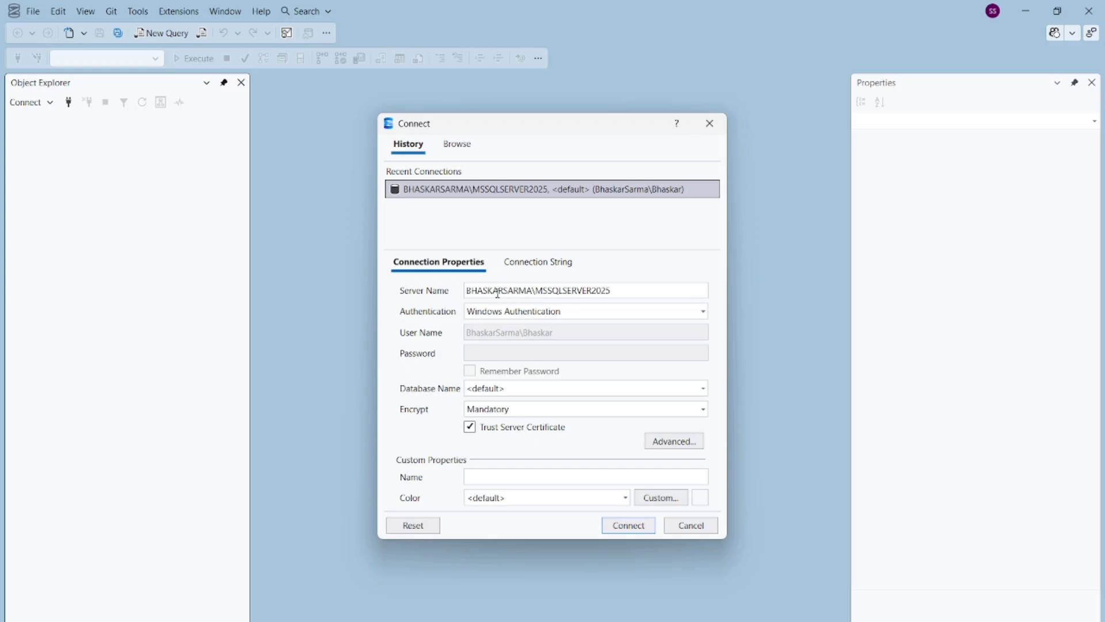
{"action": "left_click", "coordinate": [467, 290]}
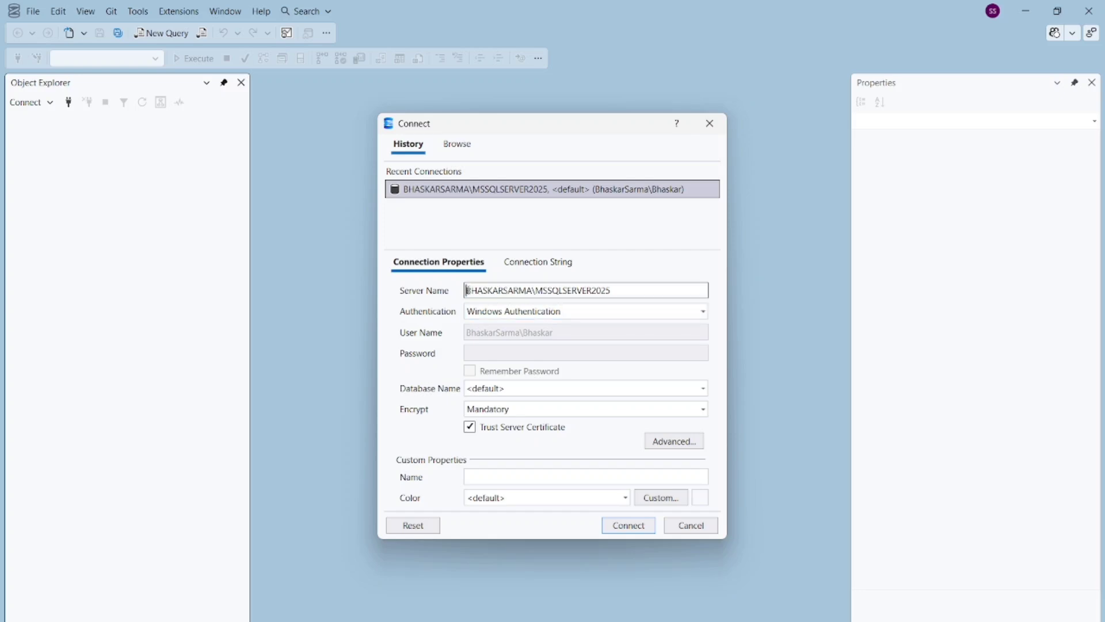
{"action": "left_click_drag", "start_coordinate": [466, 290], "coordinate": [621, 289]}
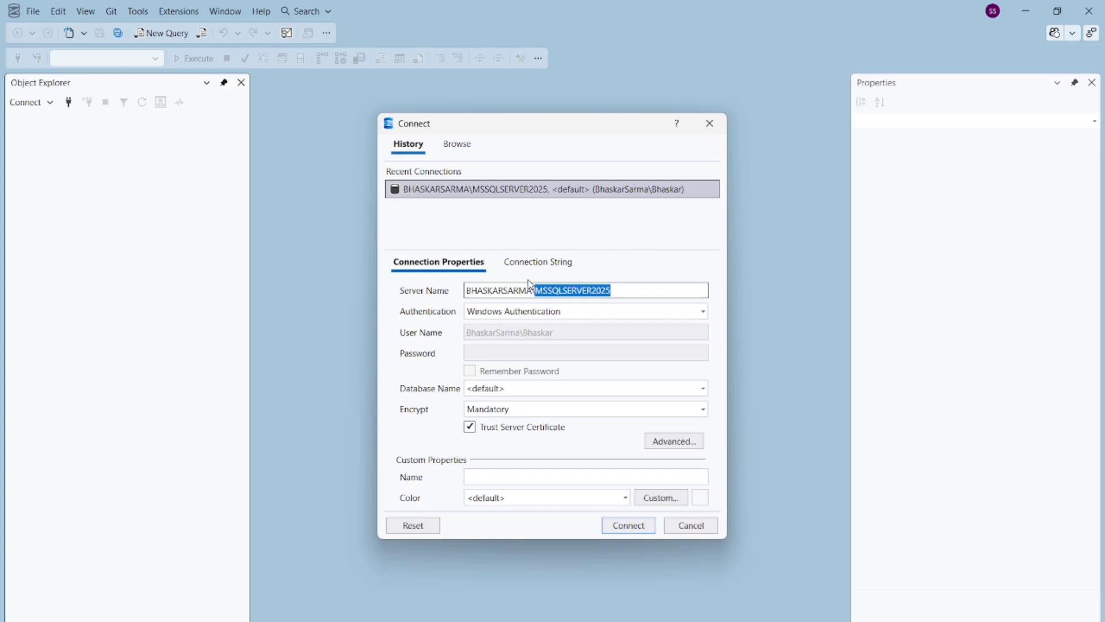
{"action": "double_click", "coordinate": [494, 293]}
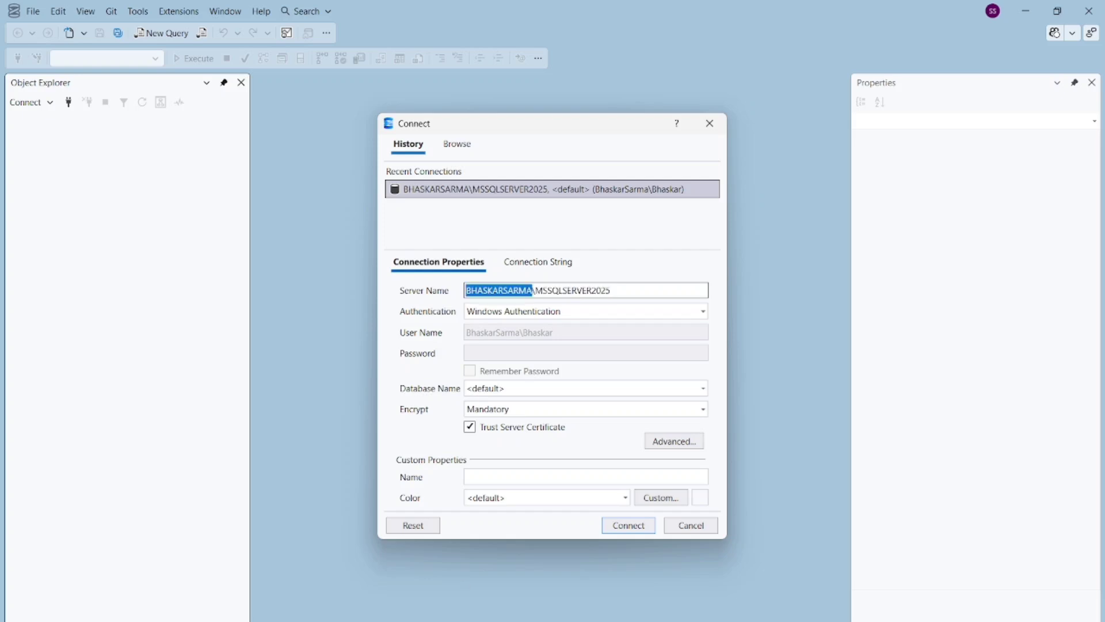
{"action": "key", "text": "super"}
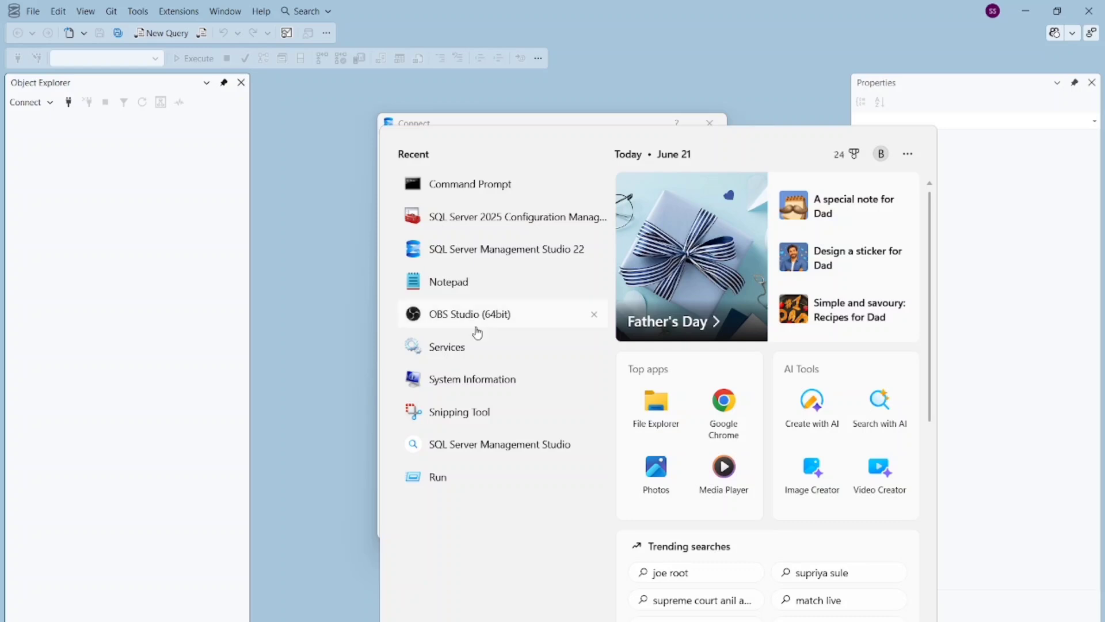
Step: Check the computer's System Name in System Information, then close it
{"action": "left_click", "coordinate": [480, 392]}
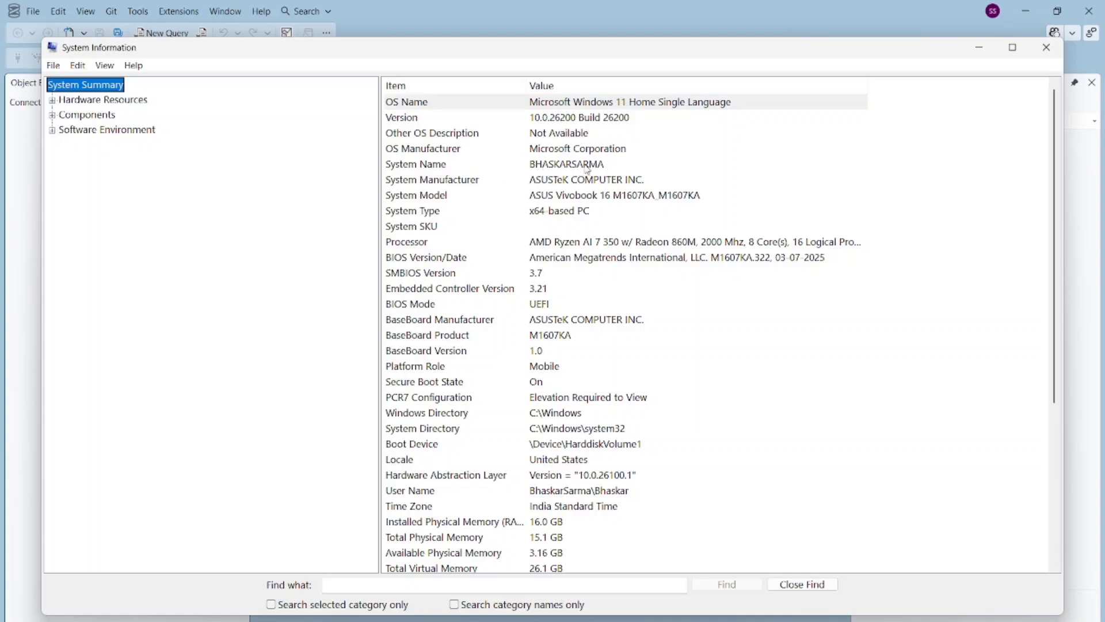
{"action": "left_click", "coordinate": [1049, 53]}
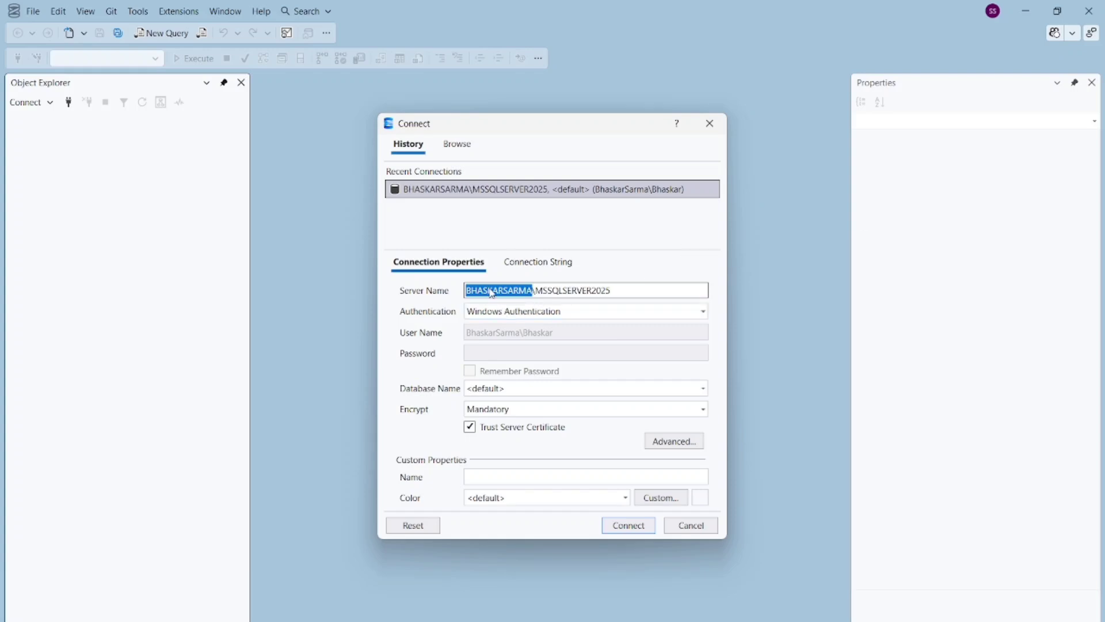
Step: Deselect the Server Name text and bring up the Start menu to reach Services
{"action": "left_click", "coordinate": [561, 294]}
{"action": "key", "text": "super"}
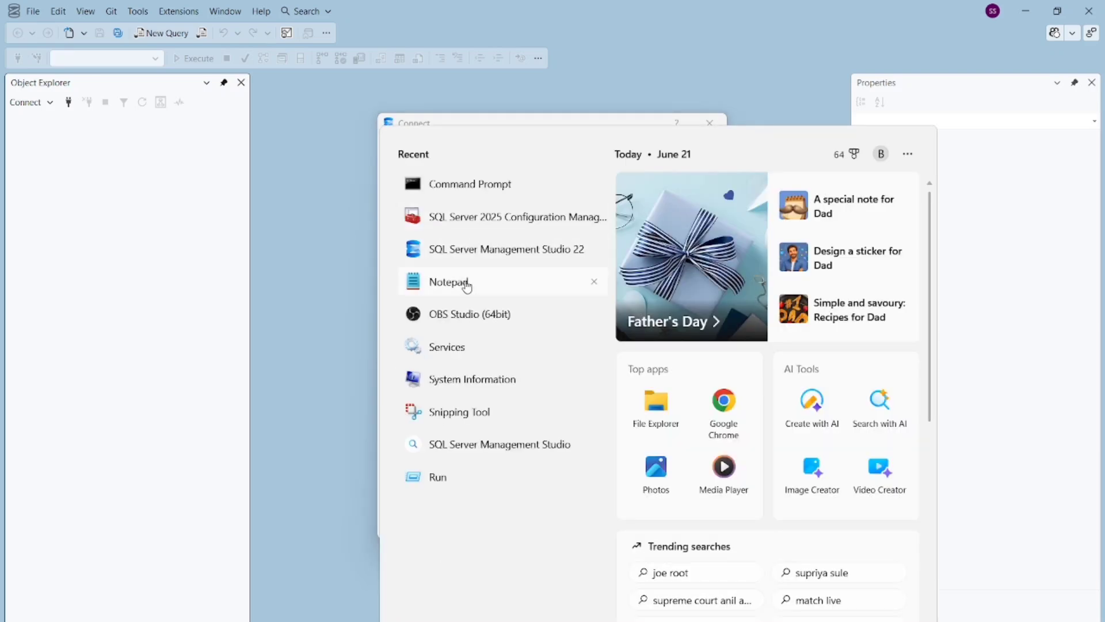
Step: Open Services and find SQL Server (MSSQLSERVER2025) not running, set to Automatic (Delayed Start)
{"action": "left_click", "coordinate": [452, 350]}
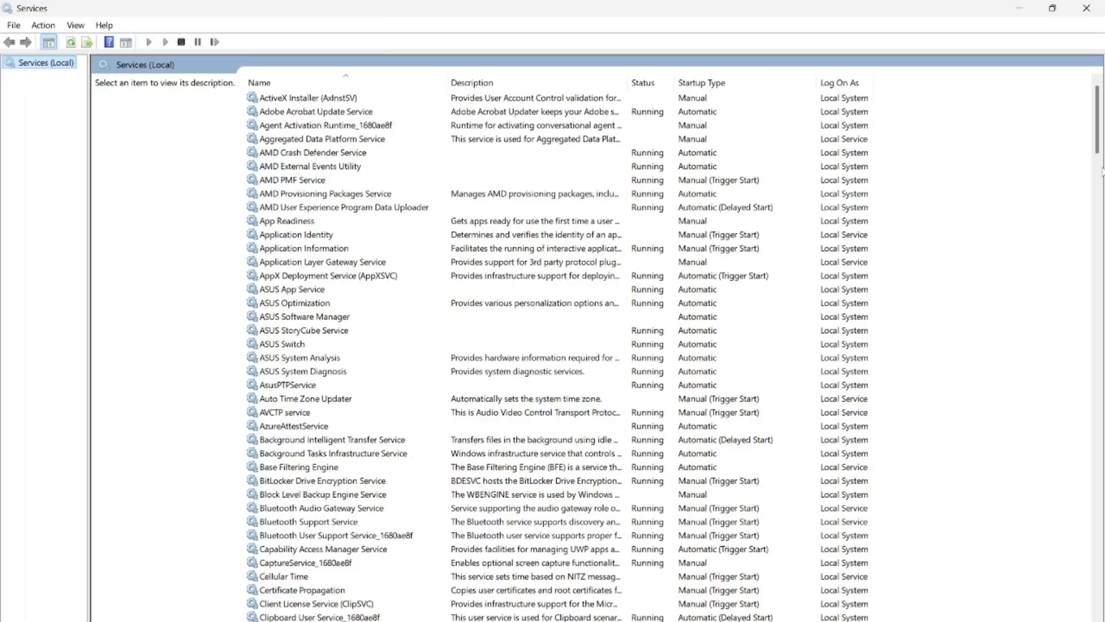
{"action": "left_click_drag", "start_coordinate": [1098, 124], "coordinate": [1097, 461]}
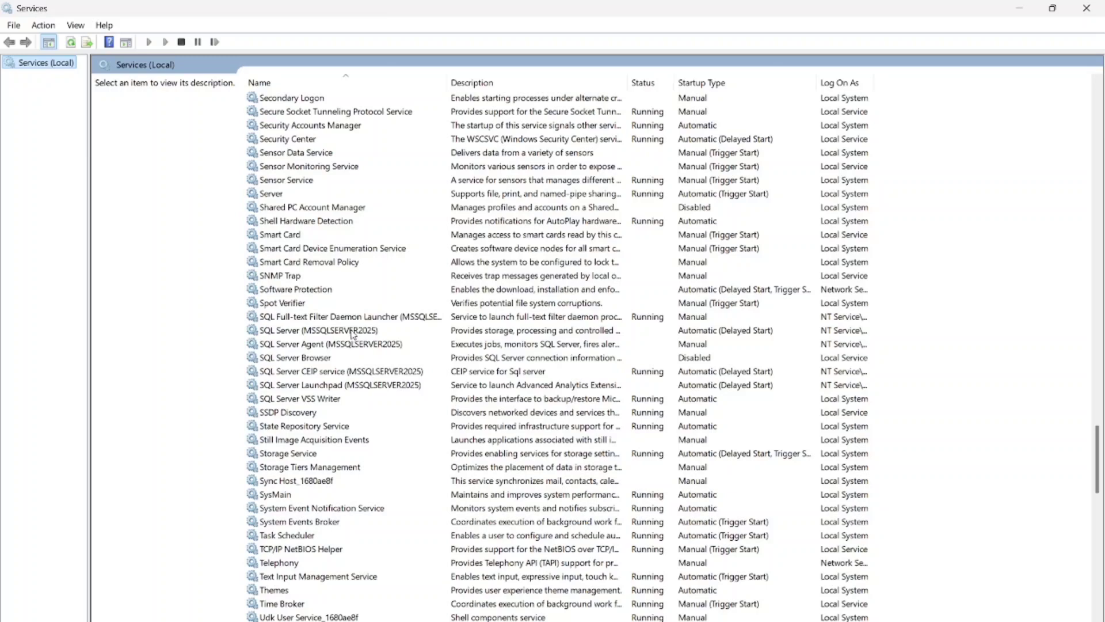
{"action": "left_click", "coordinate": [282, 333]}
{"action": "left_click", "coordinate": [282, 333]}
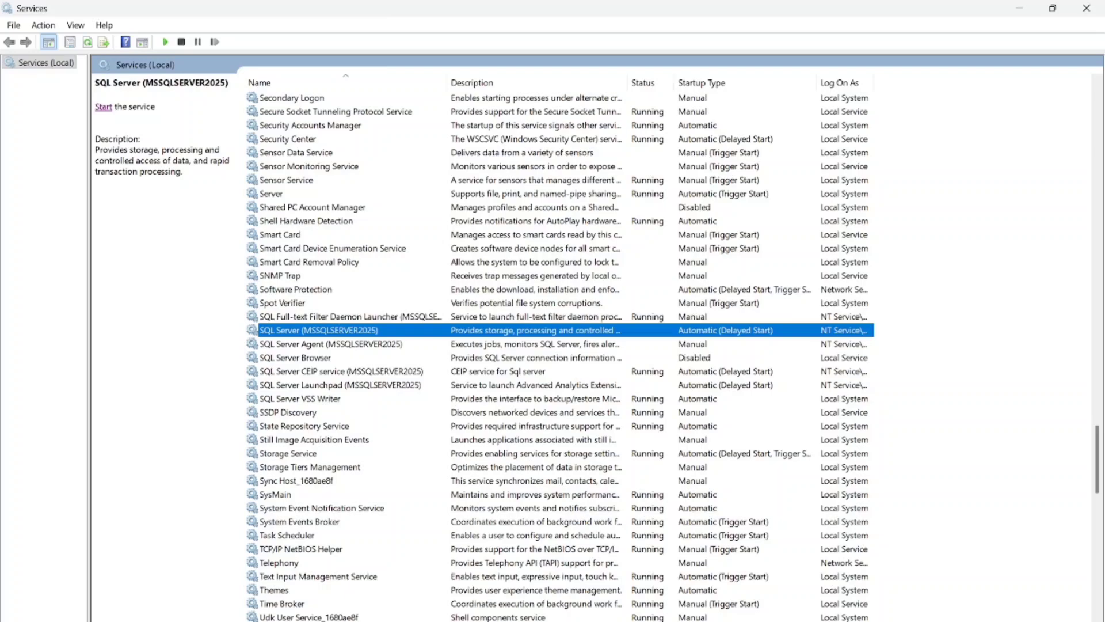
{"action": "key", "text": "super"}
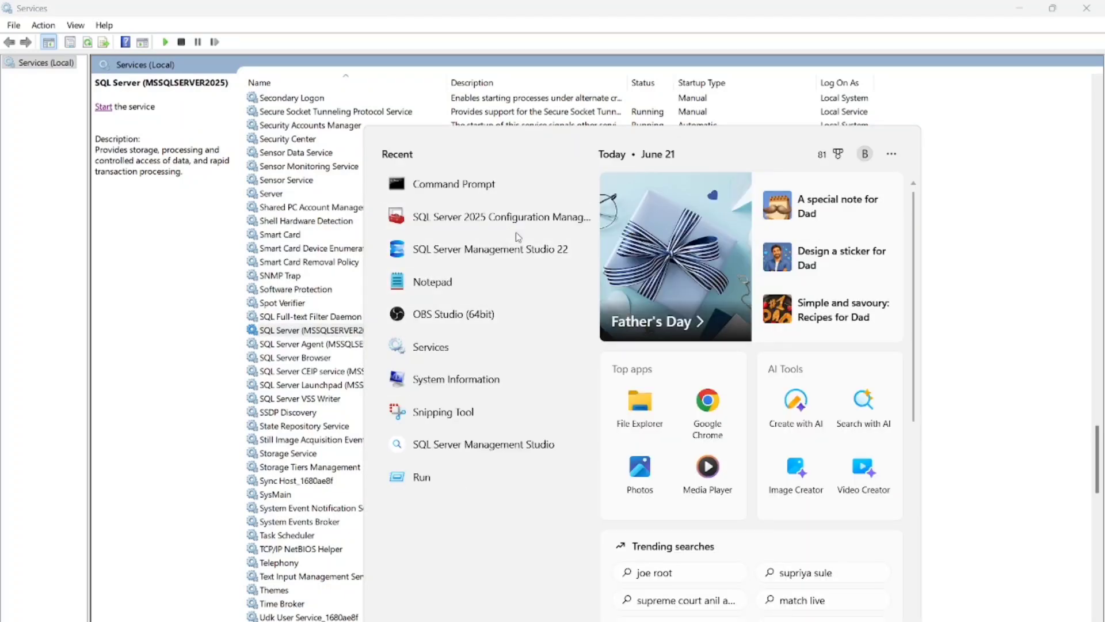
Step: In Configuration Manager's SQL Server Services, widen the Name column and select SQL Server (MSSQLSERVER2025)
{"action": "left_click", "coordinate": [479, 222]}
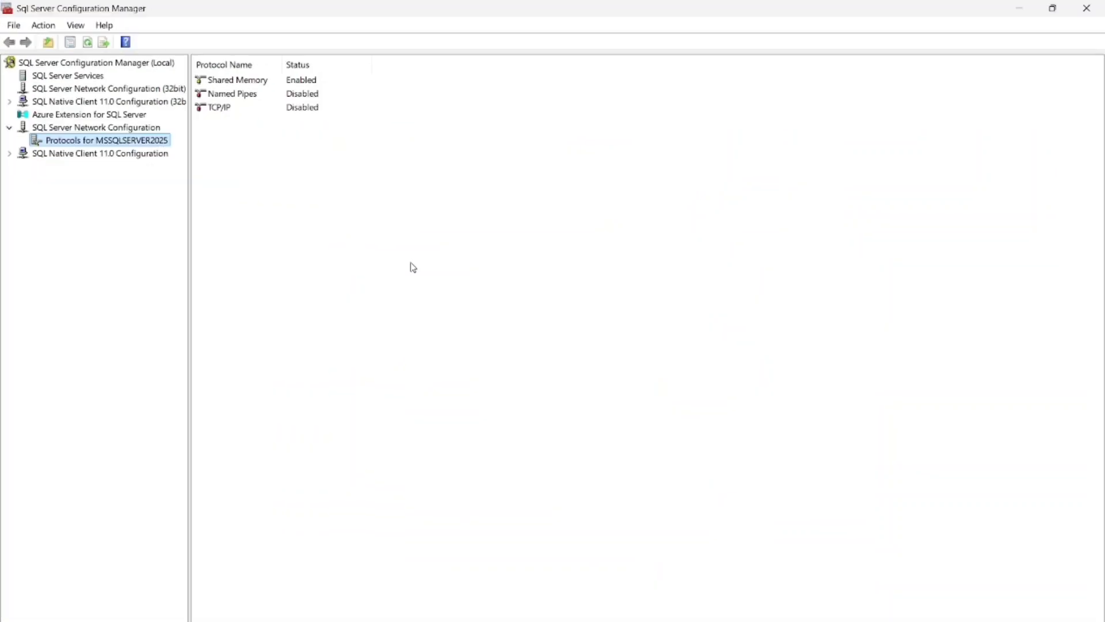
{"action": "left_click", "coordinate": [51, 81]}
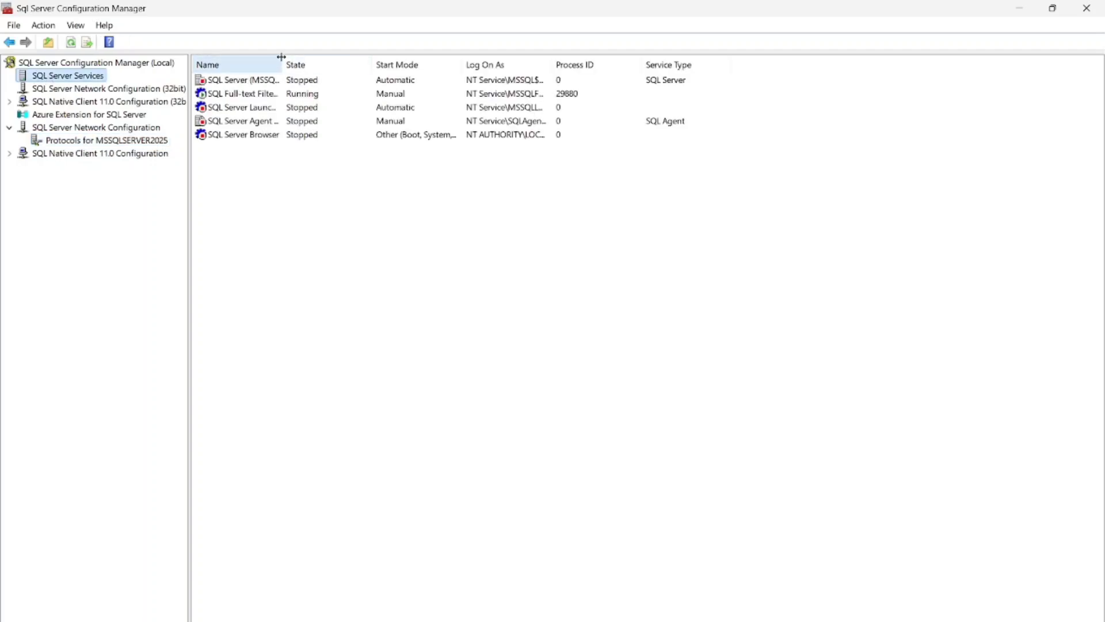
{"action": "left_click_drag", "start_coordinate": [281, 57], "coordinate": [442, 59]}
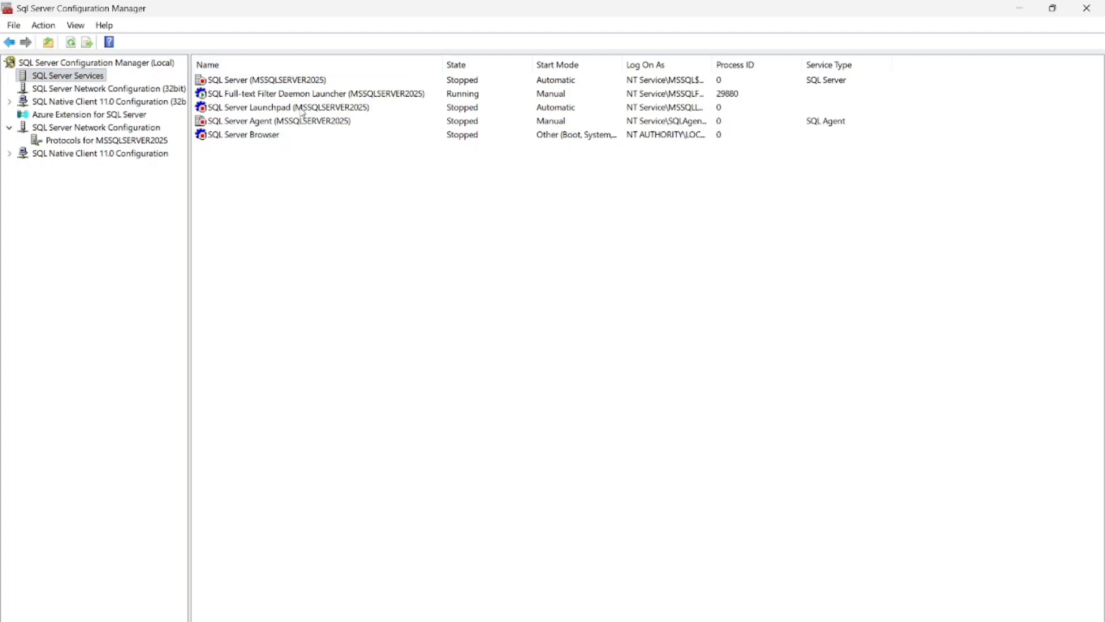
{"action": "left_click", "coordinate": [277, 83]}
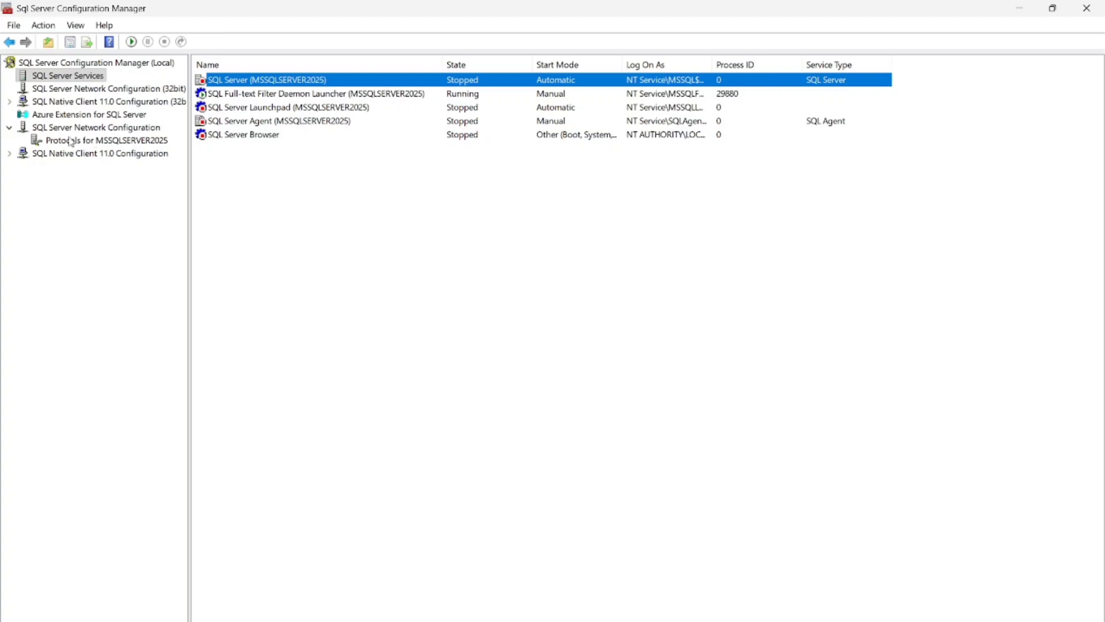
{"action": "left_click", "coordinate": [94, 129]}
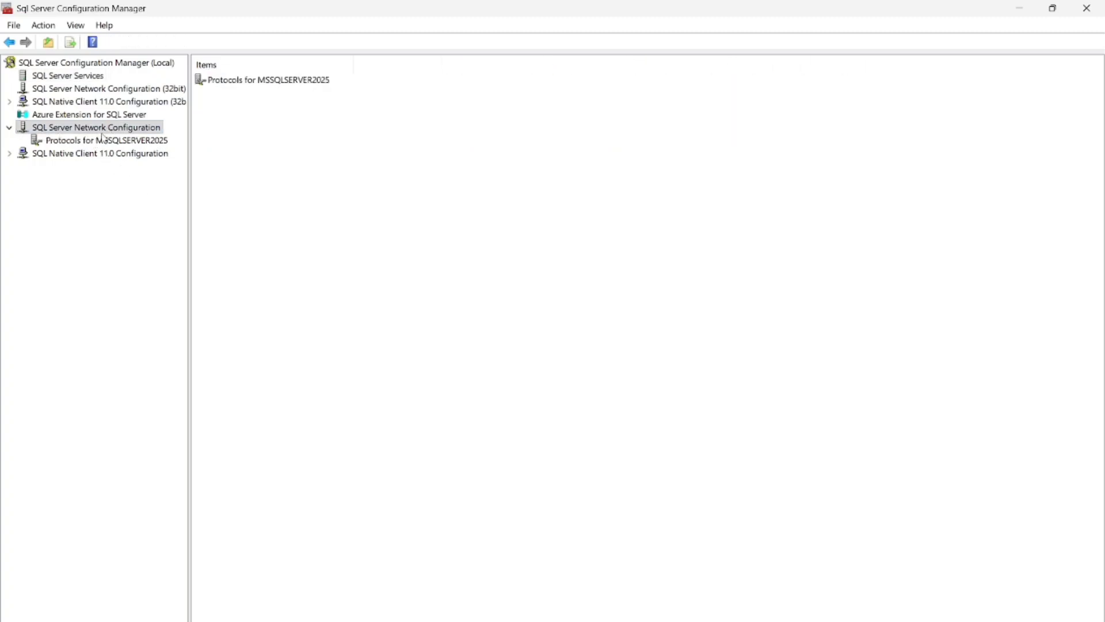
{"action": "left_click", "coordinate": [84, 144]}
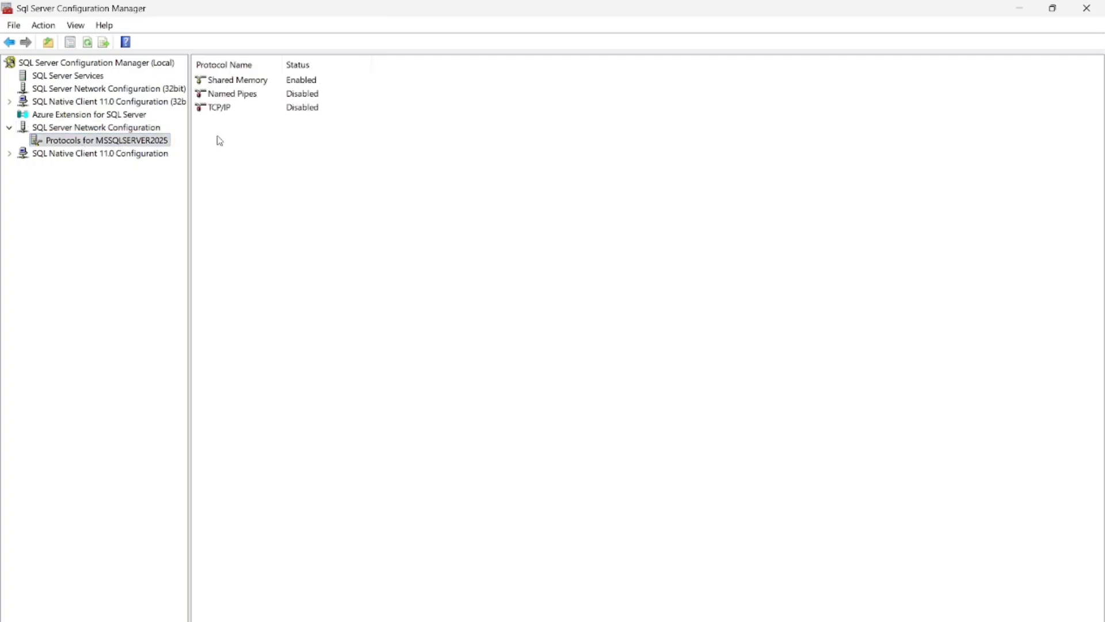
{"action": "left_click", "coordinate": [222, 111]}
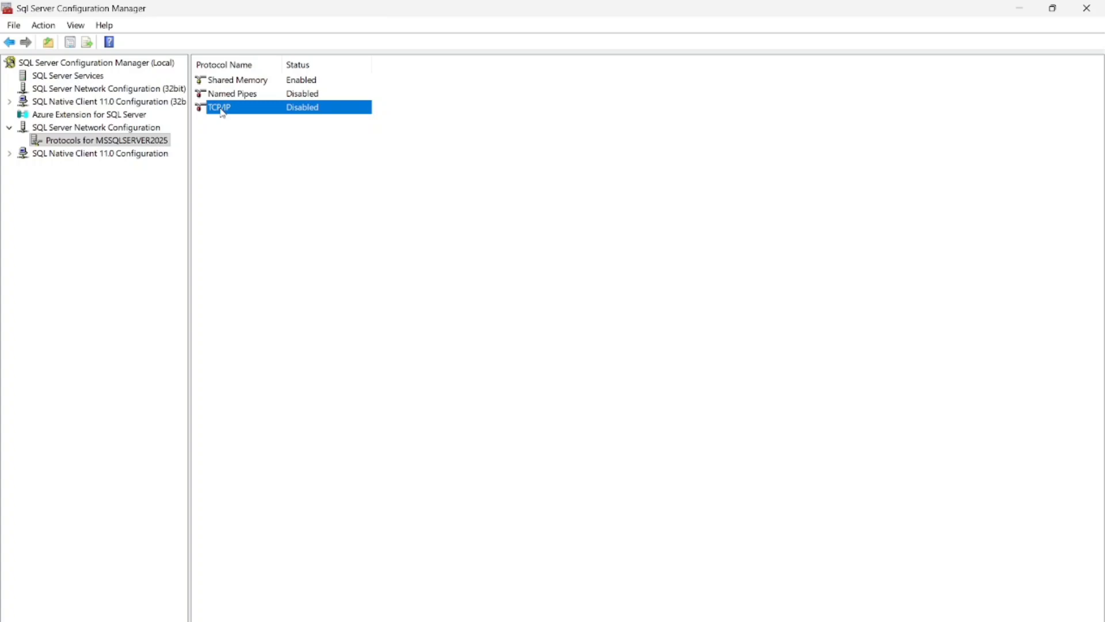
{"action": "left_click", "coordinate": [100, 80]}
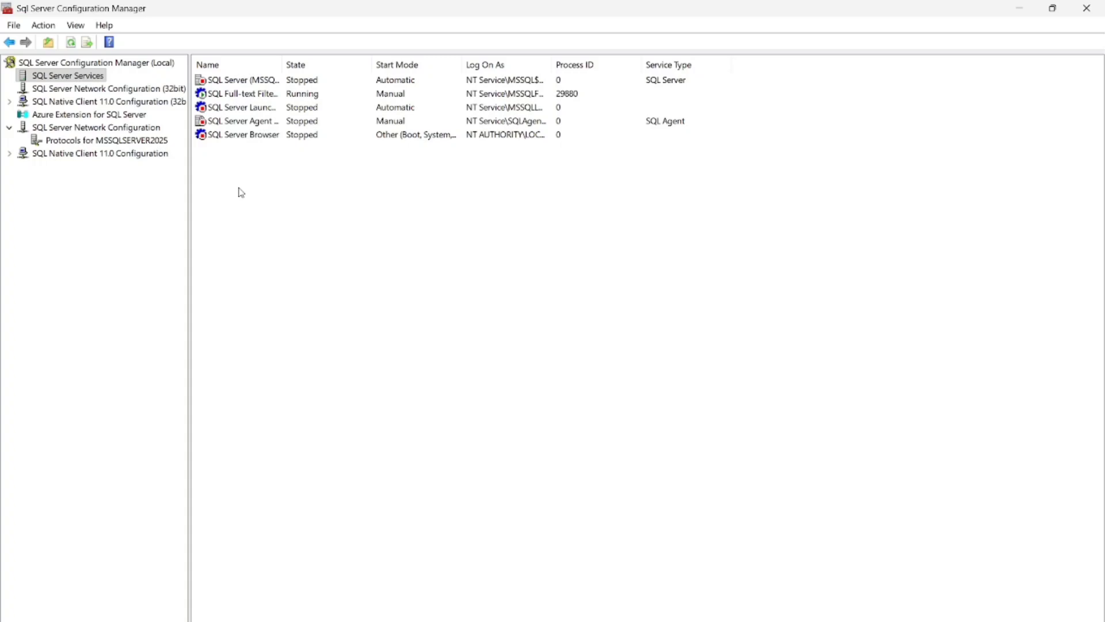
Step: Select the SQL Server (MSSQLSERVER2025) service row in Configuration Manager
{"action": "left_click", "coordinate": [242, 84]}
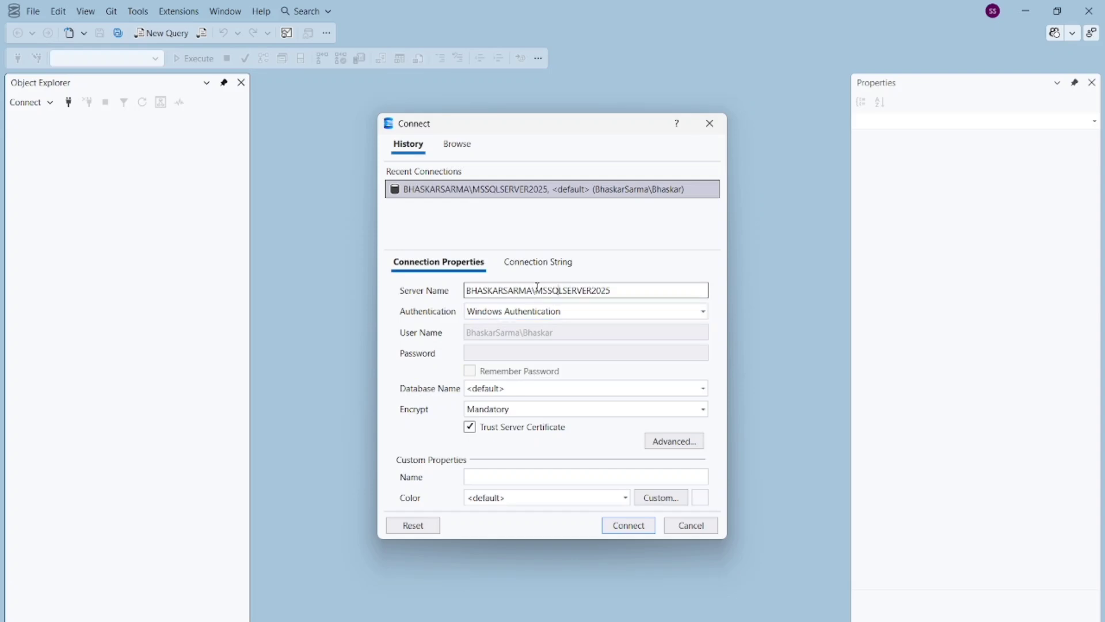
Step: Highlight MSSQLSERVER2025 in Server Name, then bring the Services window forward
{"action": "left_click_drag", "start_coordinate": [537, 290], "coordinate": [623, 290]}
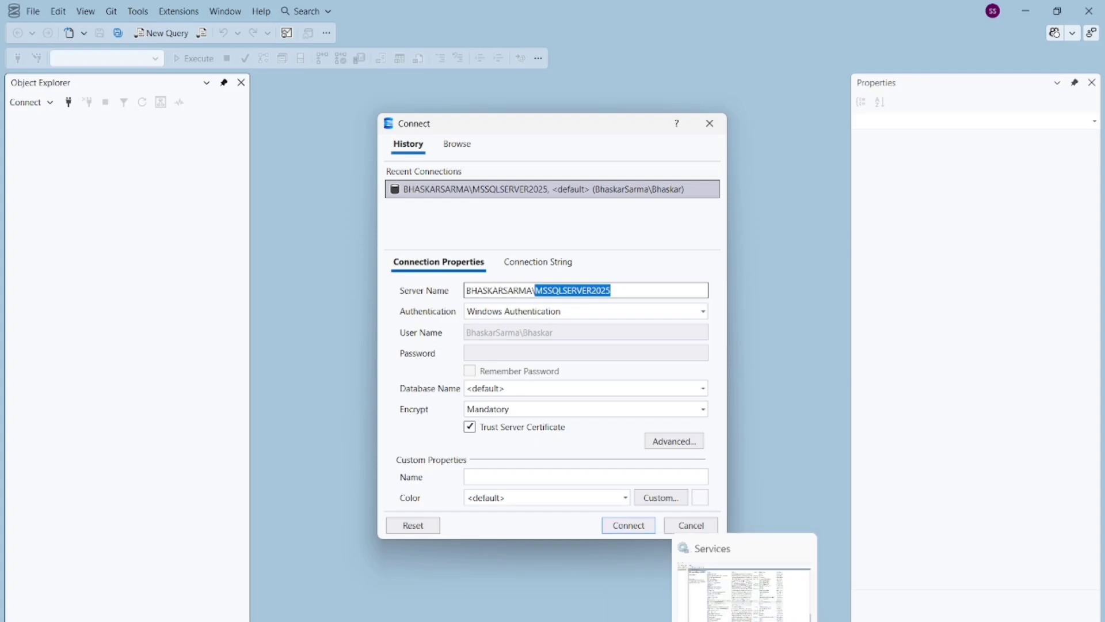
{"action": "left_click", "coordinate": [744, 621]}
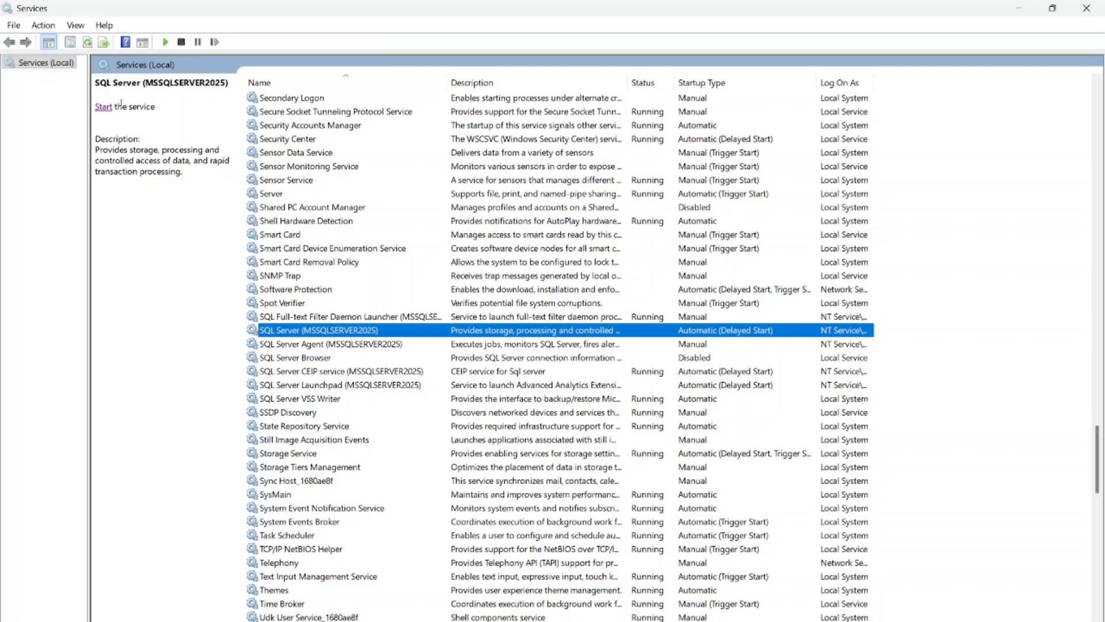
Step: Start the SQL Server (MSSQLSERVER2025) service, confirm it shows Running, and return to SSMS
{"action": "left_click", "coordinate": [103, 107]}
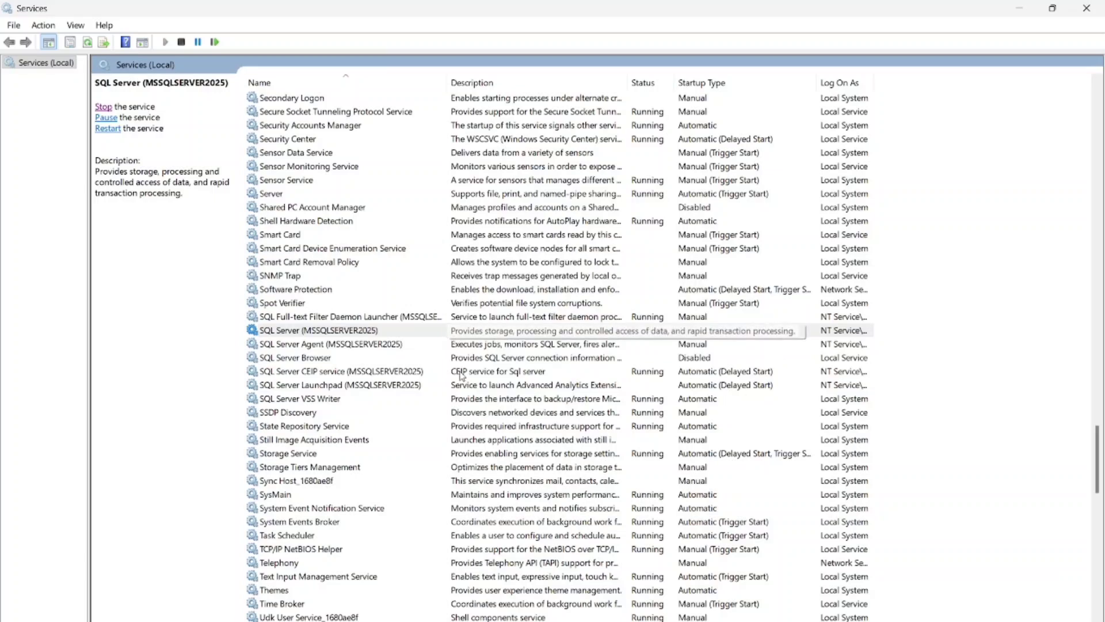
{"action": "left_click", "coordinate": [332, 333]}
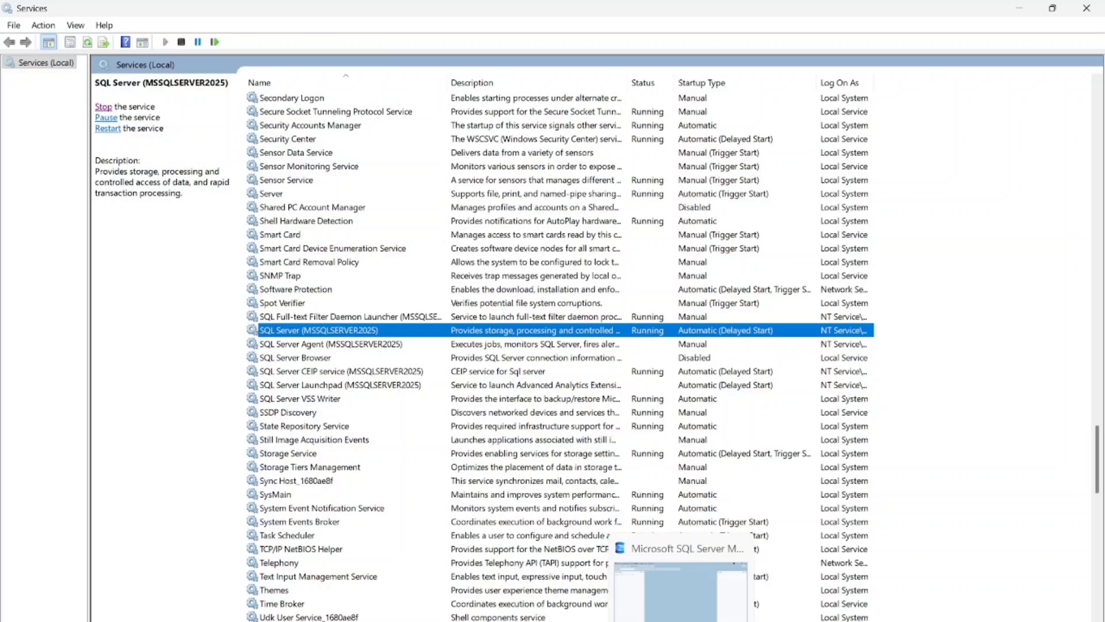
{"action": "left_click", "coordinate": [681, 621]}
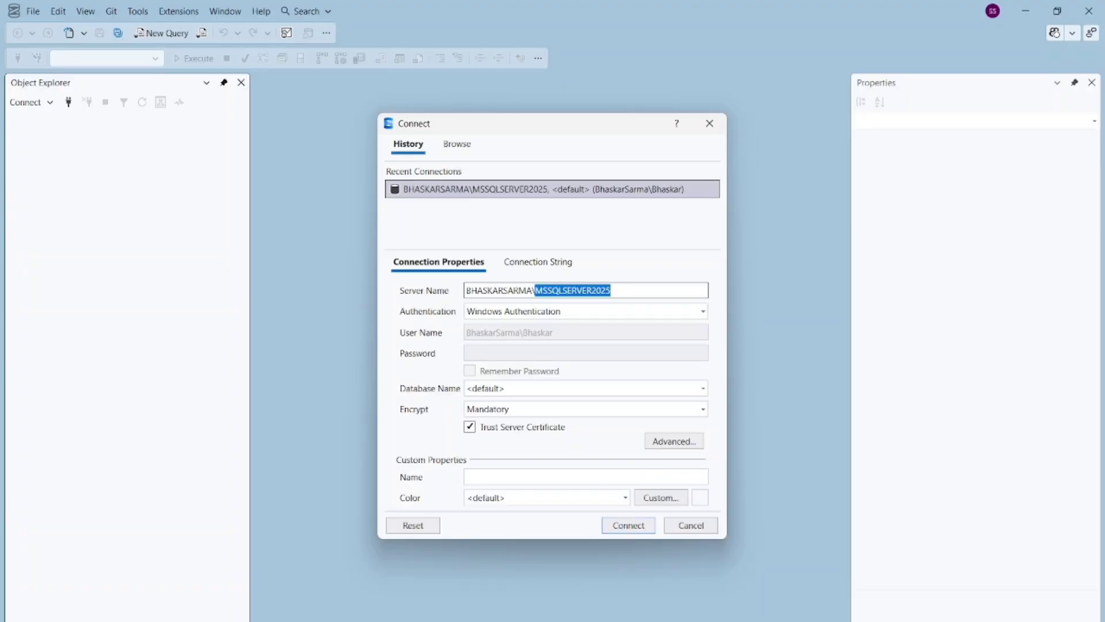
Step: Connect to MSSQLSERVER2025, open a new query window on master, and close the Properties panel
{"action": "left_click", "coordinate": [632, 526]}
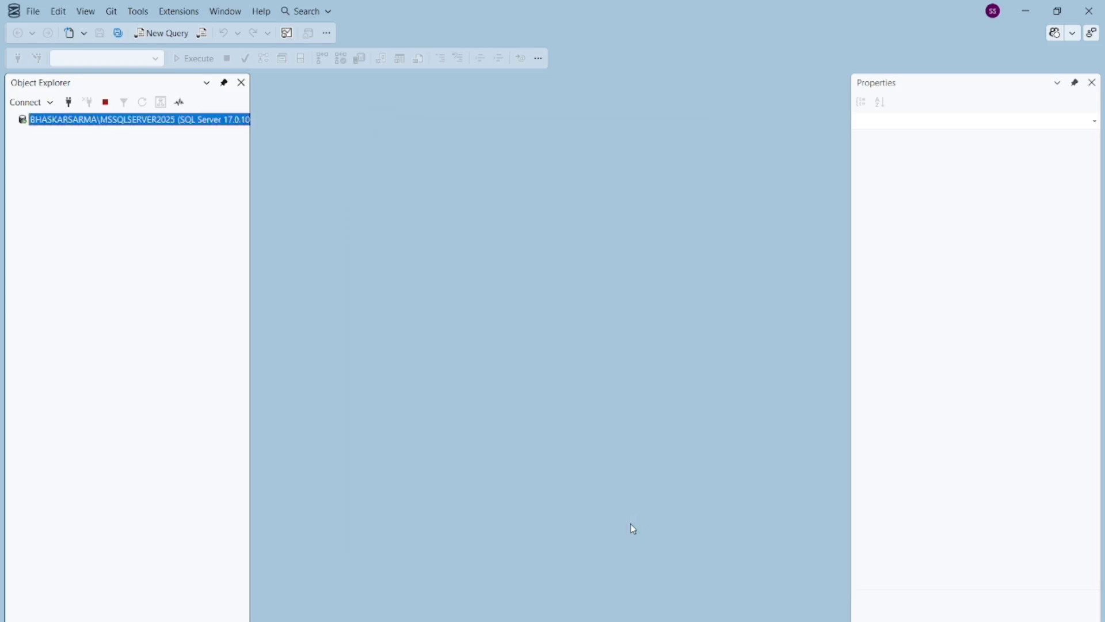
{"action": "left_click", "coordinate": [155, 33]}
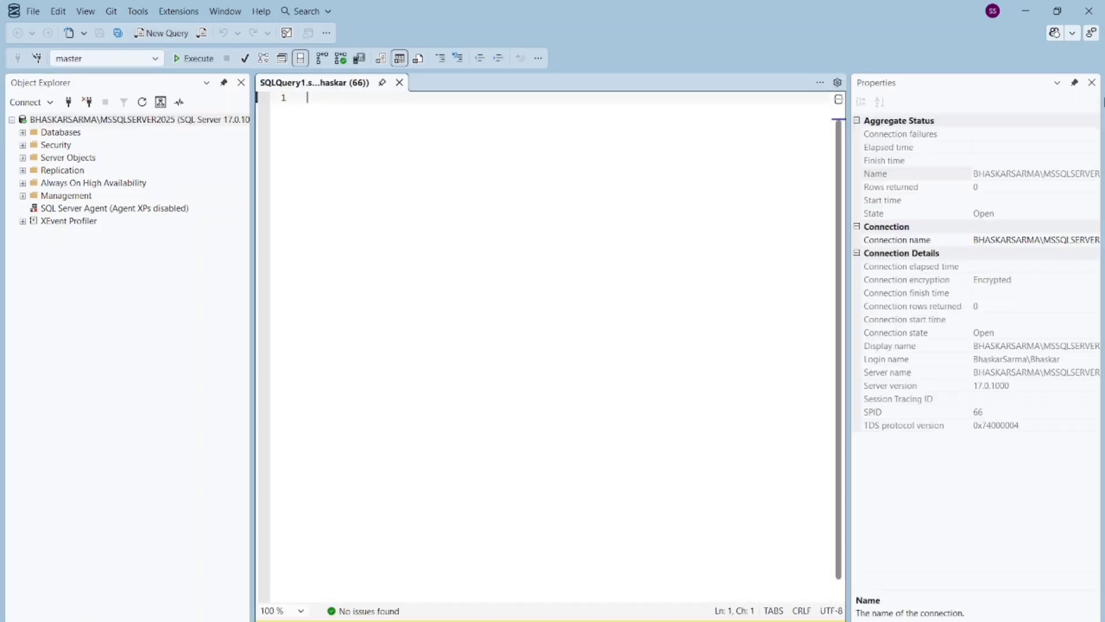
{"action": "left_click", "coordinate": [1092, 83]}
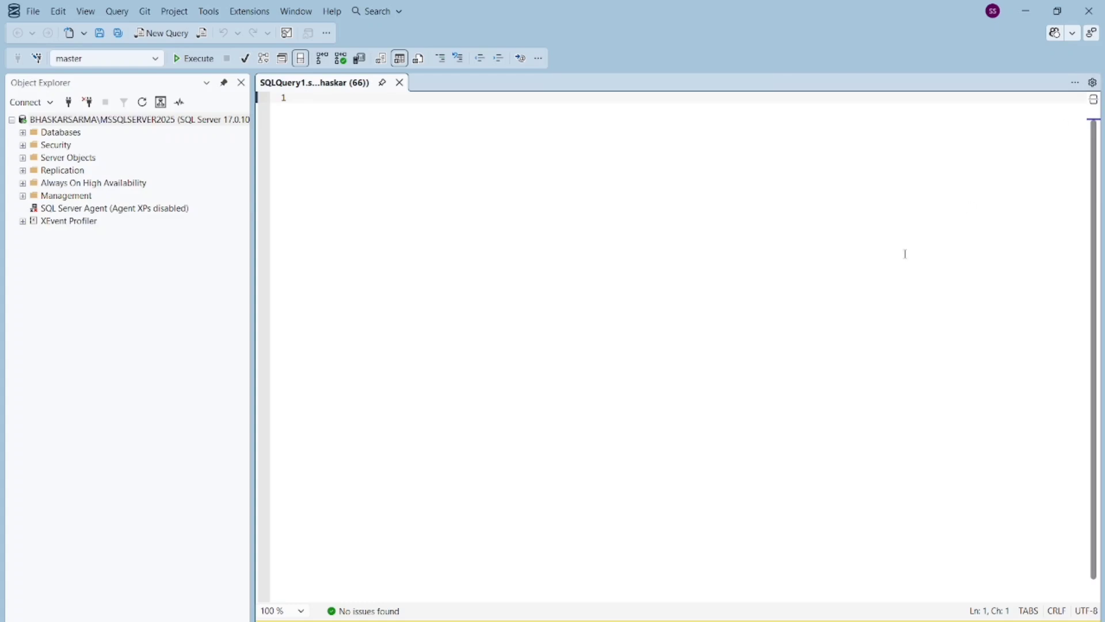